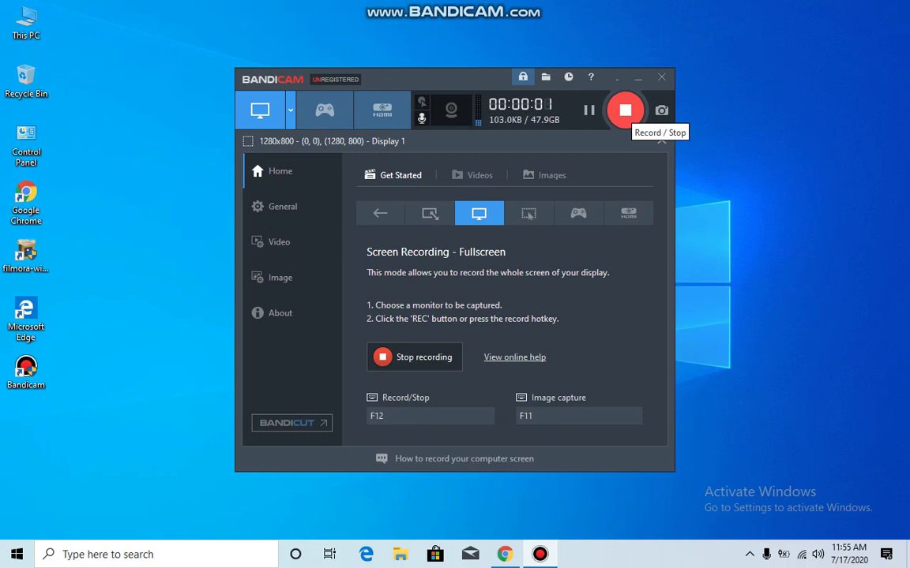
# - Minimize the Bandicam recorder window so only the desktop shows
pyautogui.click(638, 77)
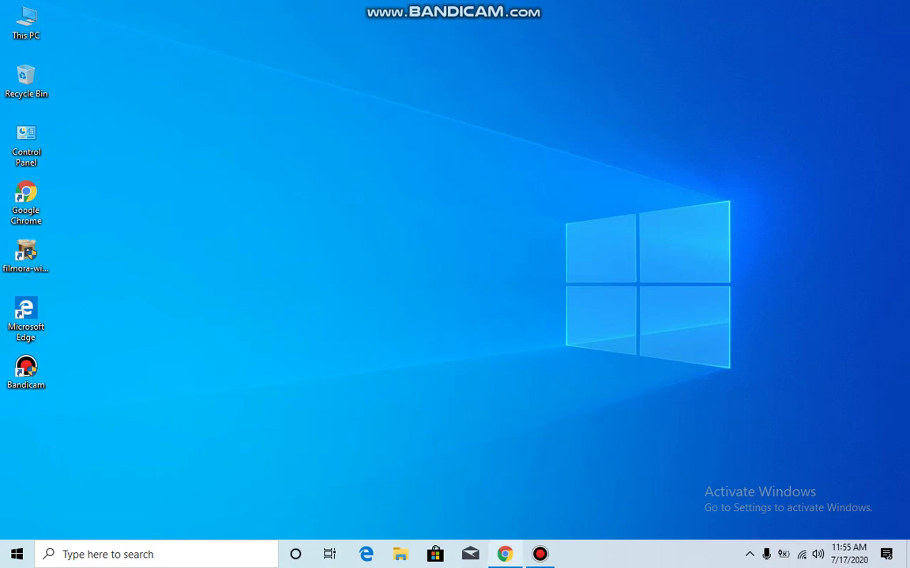
# - Paste the get.msguides.com/windows10.txt address into Chrome without loading it, then minimize Chrome
pyautogui.click(505, 555)
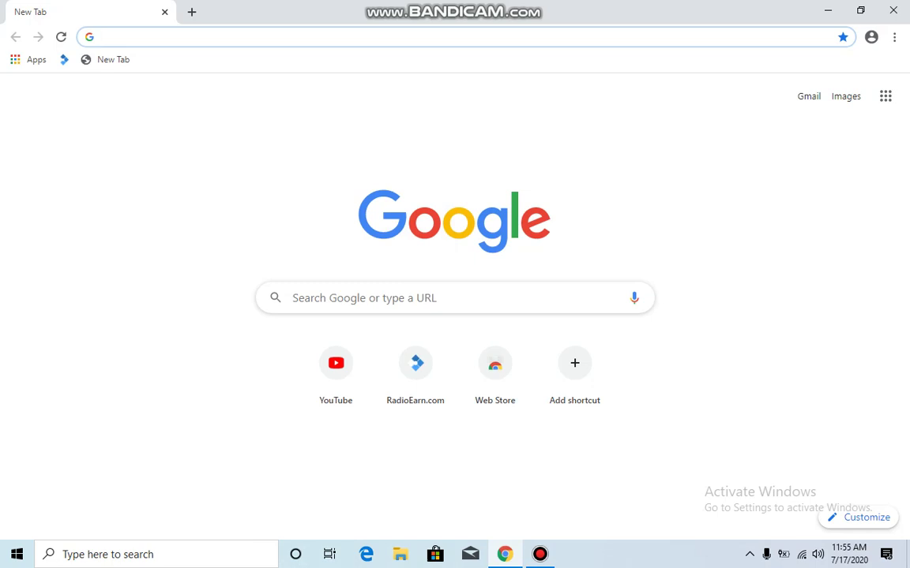
pyautogui.write('https://get.msguides.com/windows10.txt')
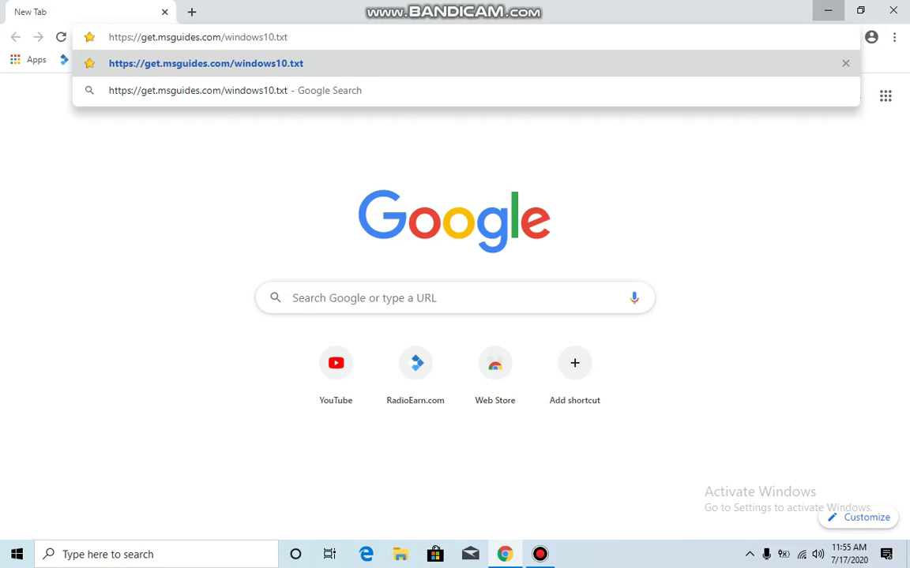
pyautogui.click(828, 10)
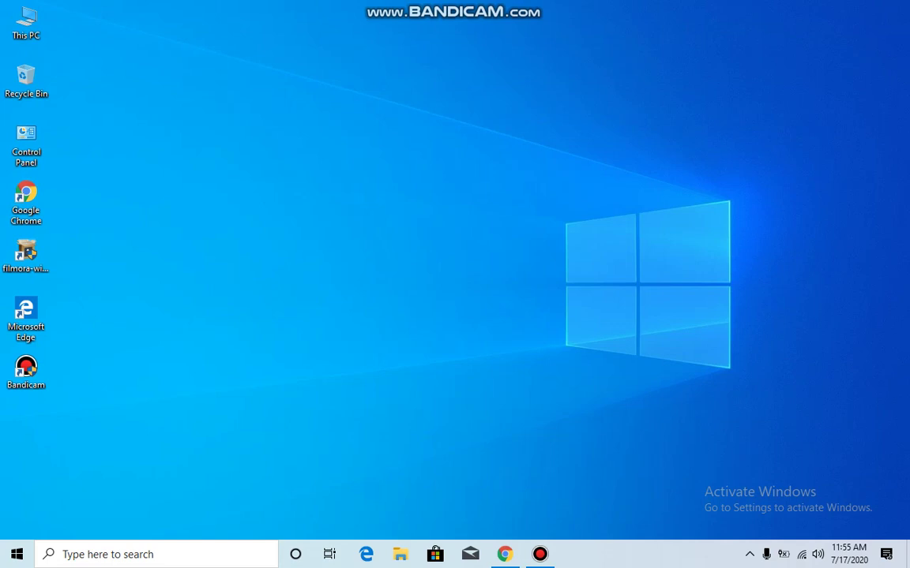
pyautogui.rightClick(25, 27)
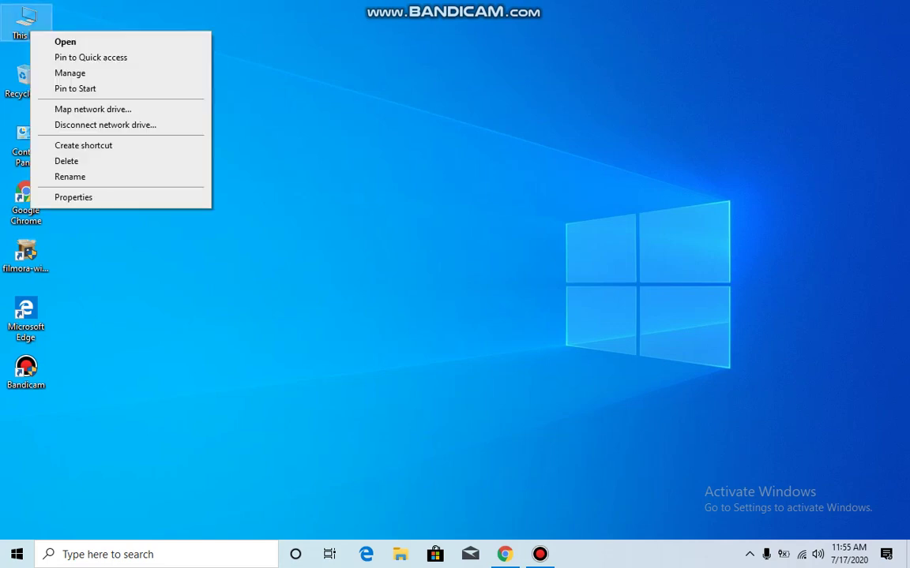
pyautogui.click(63, 178)
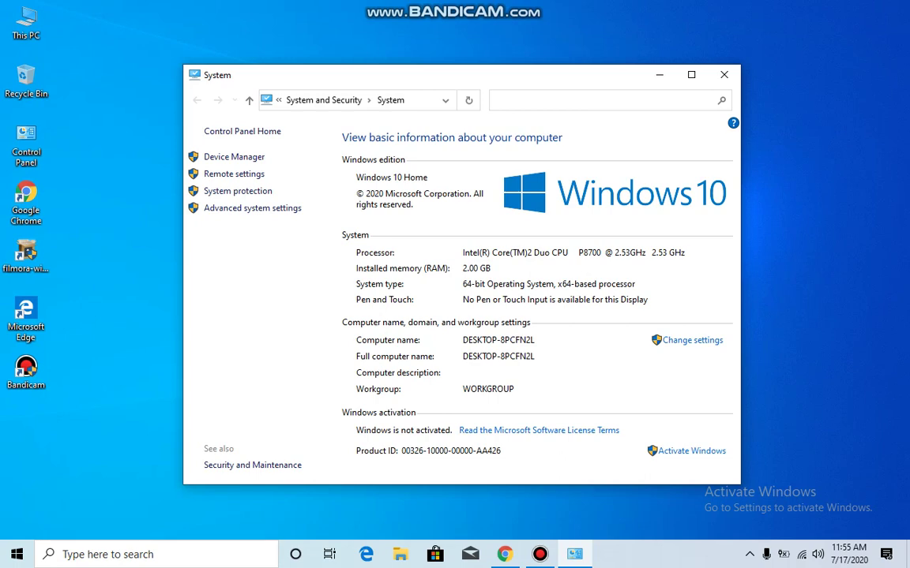
pyautogui.hotkey('alt', 'F4')
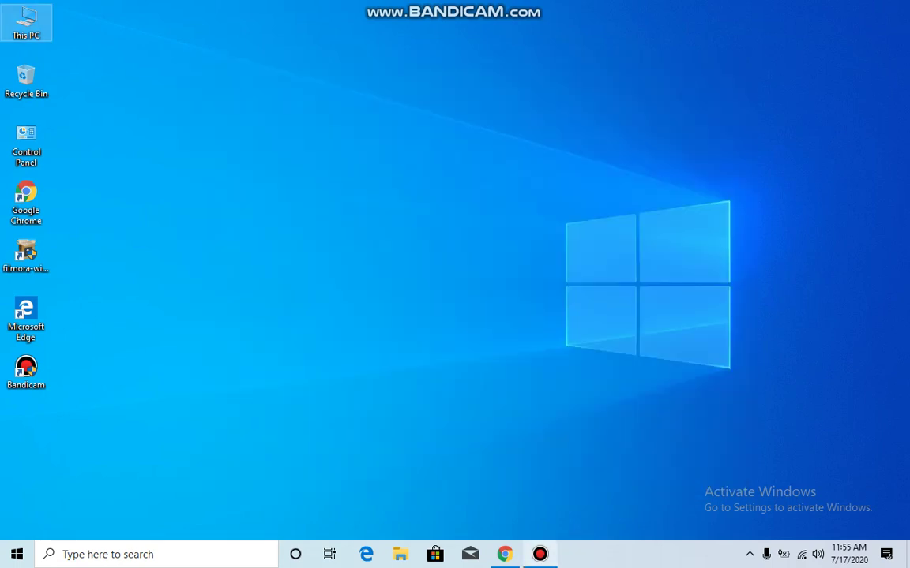
# - Load the windows10.txt script page in Chrome, select and copy all its text, then hide Chrome
pyautogui.hotkey('alt', 'Tab')
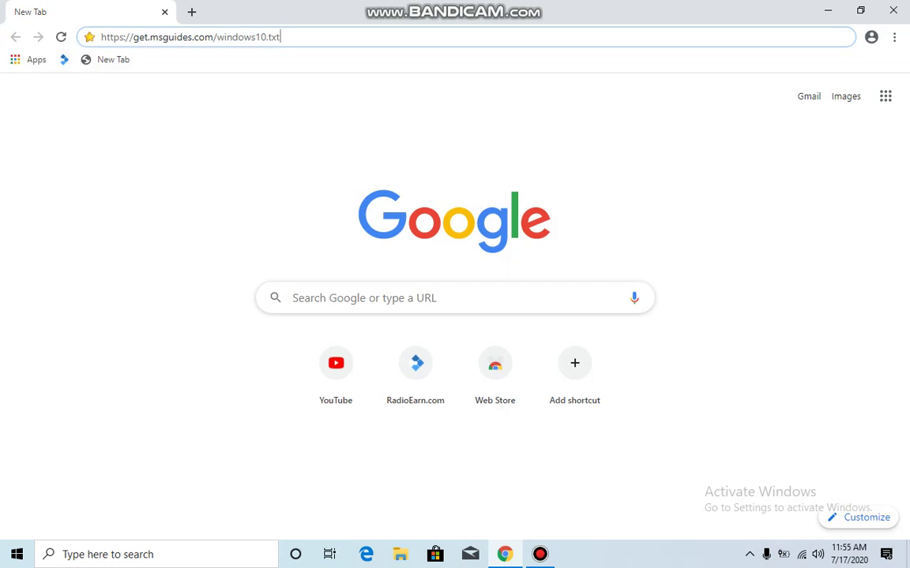
pyautogui.moveTo(280, 37); pyautogui.dragTo(100, 37)
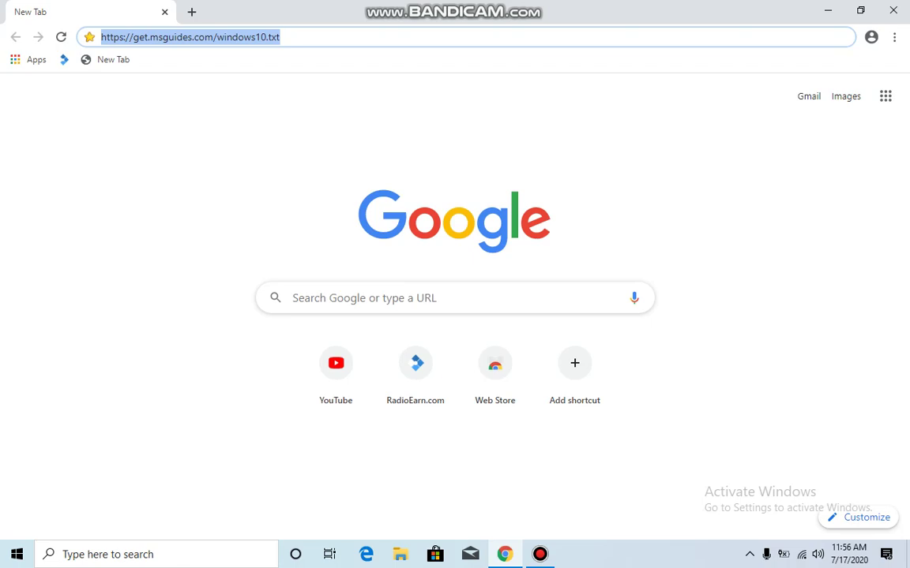
pyautogui.press('Return')
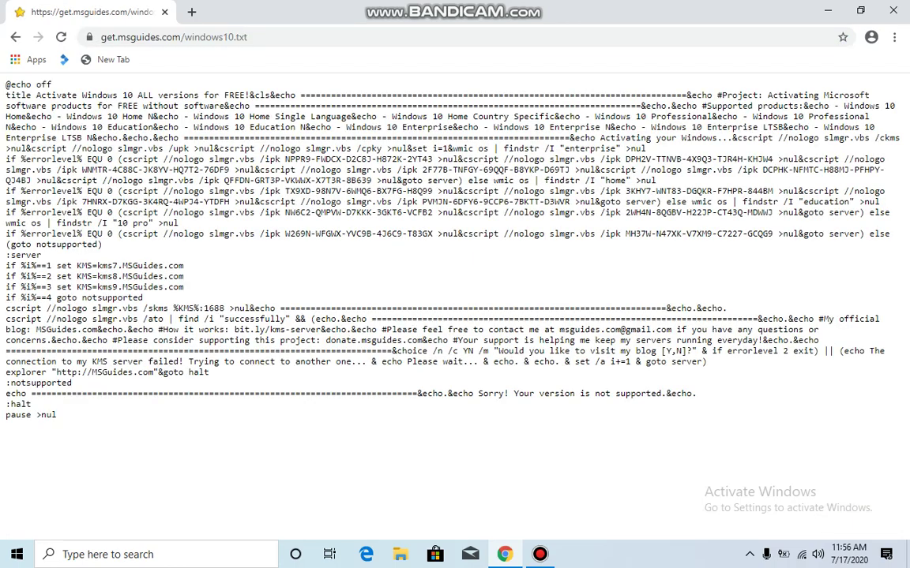
pyautogui.moveTo(57, 416); pyautogui.dragTo(6, 79)
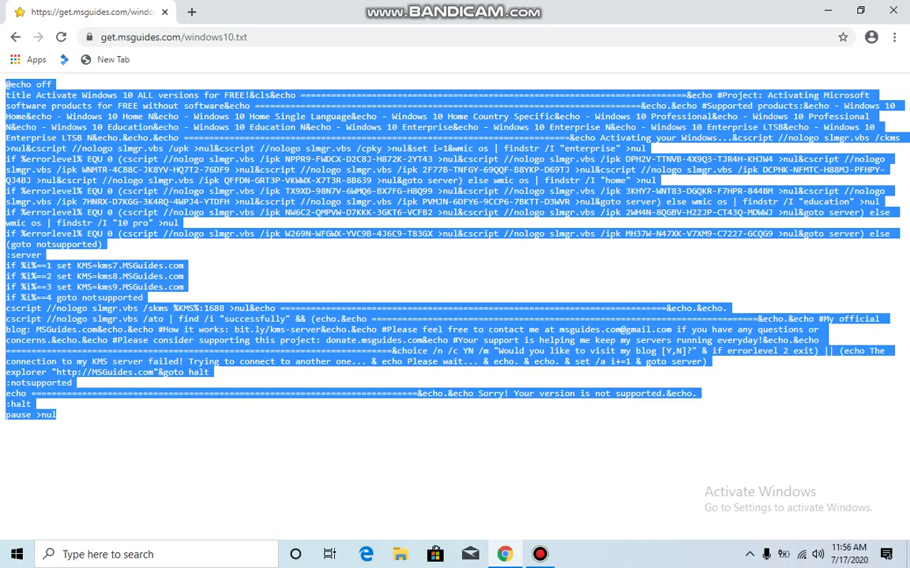
pyautogui.press('super+d')
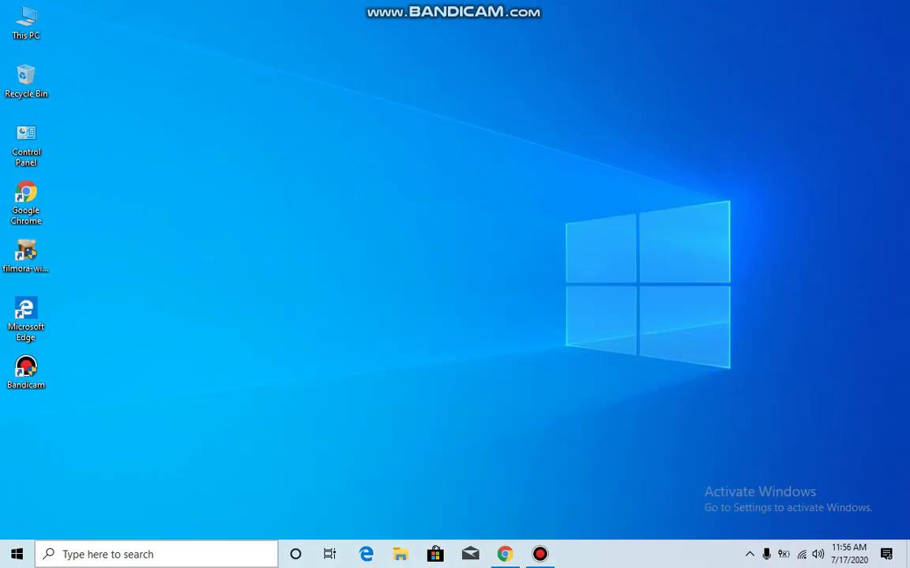
# - Launch Notepad from Start search ('no') and paste the copied activation script
pyautogui.press('super')
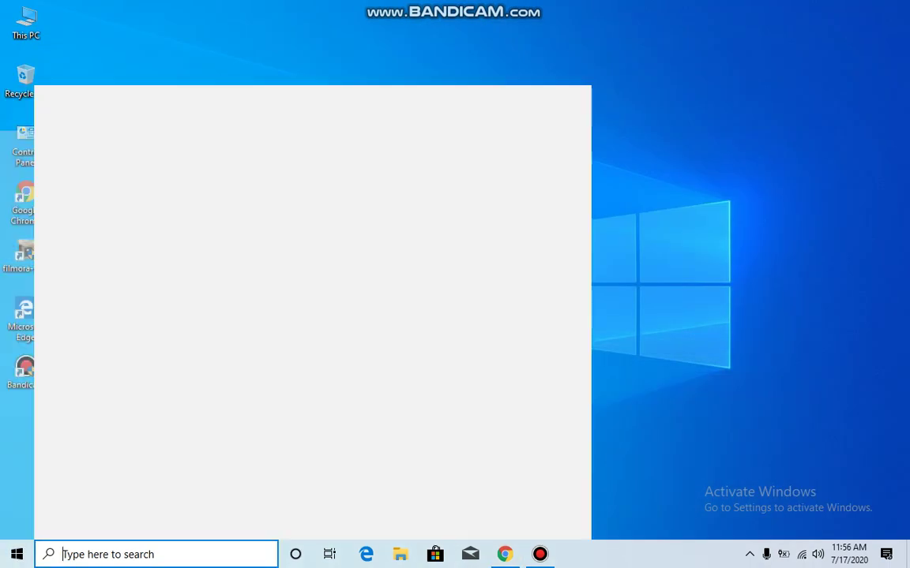
pyautogui.write('no')
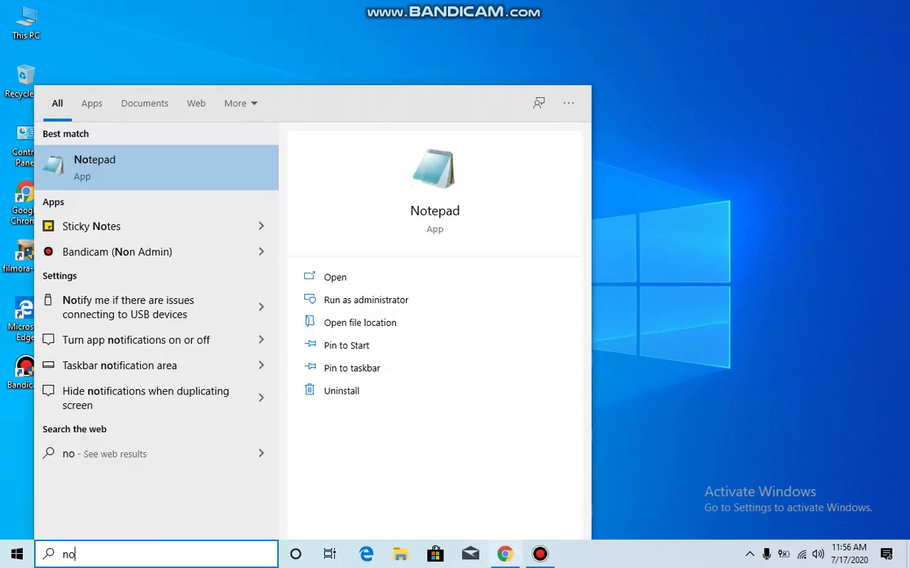
pyautogui.press('Return')
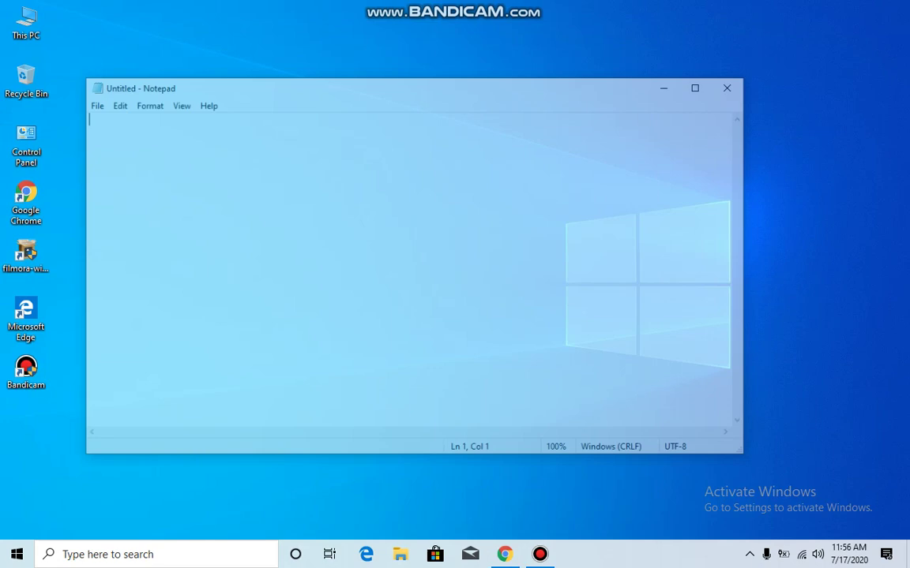
pyautogui.hotkey('ctrl', 'v')
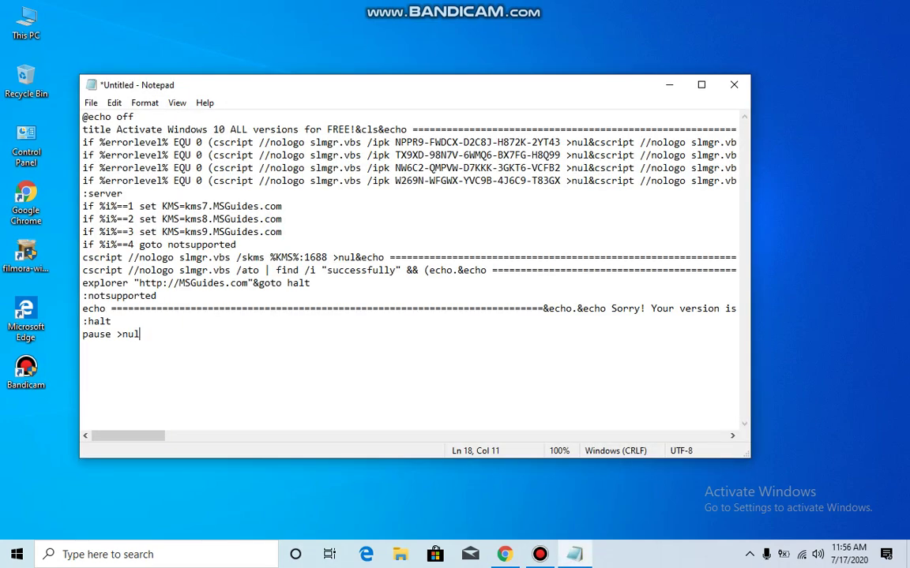
# - Save the script to the Desktop as 'windows 10 Activator.cmd', then force-close the hung Notepad
pyautogui.click(91, 102)
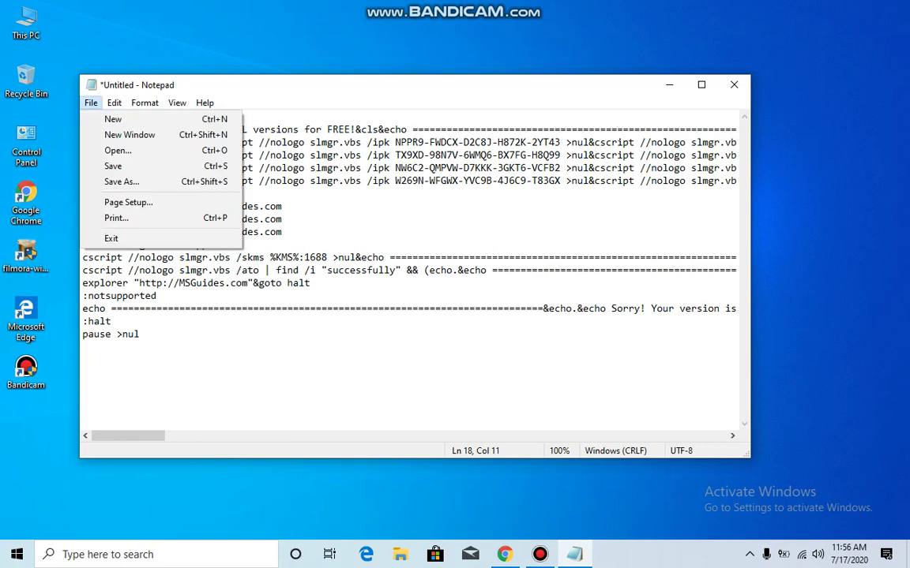
pyautogui.click(112, 165)
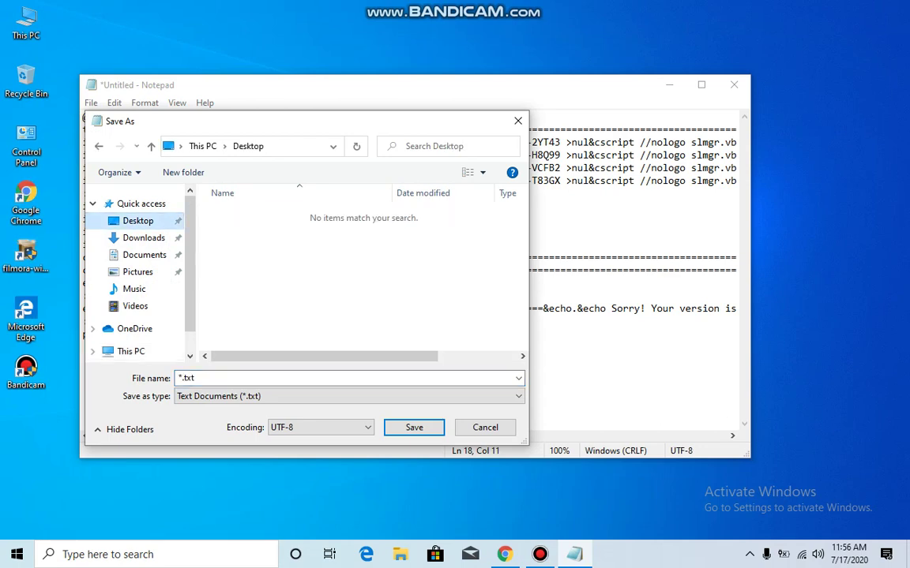
pyautogui.press('Tab')
pyautogui.hotkey('shift', 'Tab')
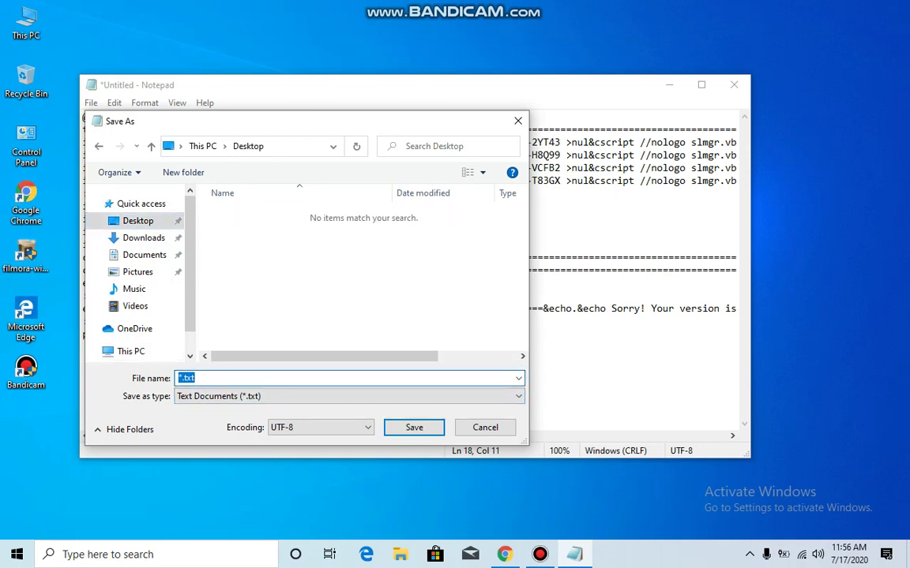
pyautogui.write('window')
pyautogui.write('s 1')
pyautogui.write('0 Ac')
pyautogui.write('tivator')
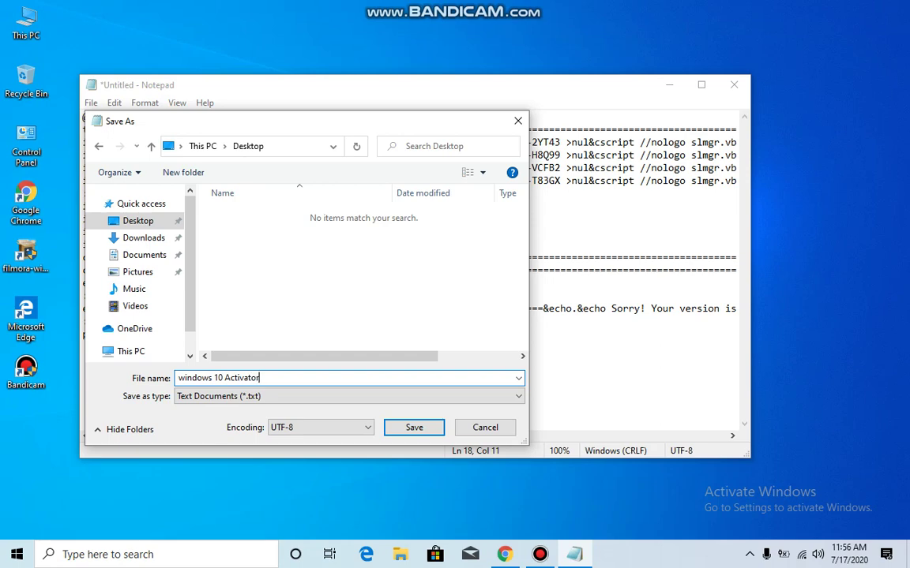
pyautogui.write('.cm')
pyautogui.write('d')
pyautogui.press('Return')
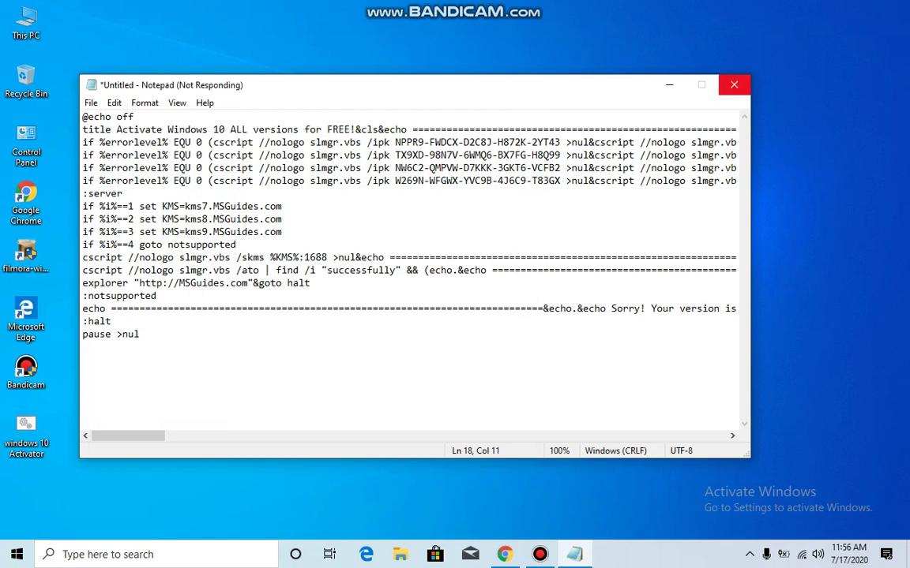
pyautogui.click(734, 84)
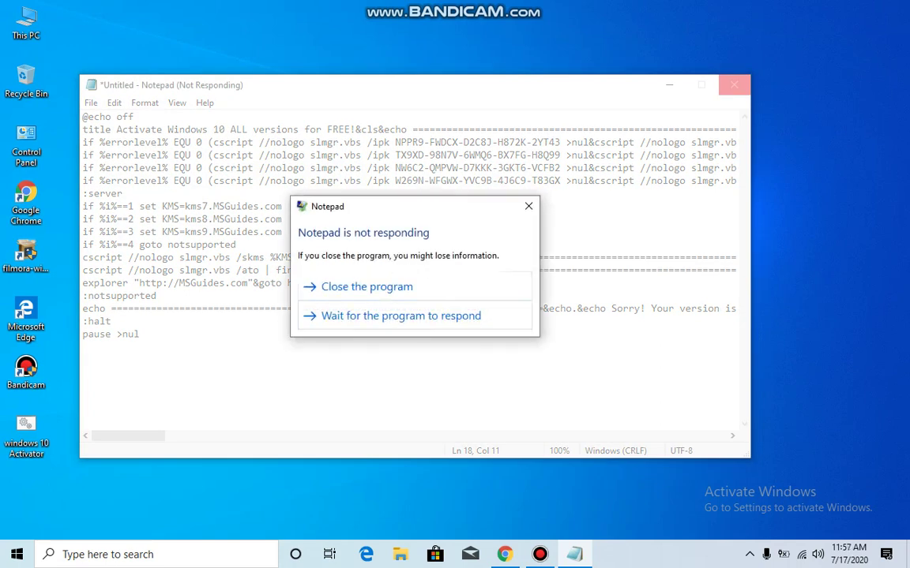
pyautogui.click(366, 286)
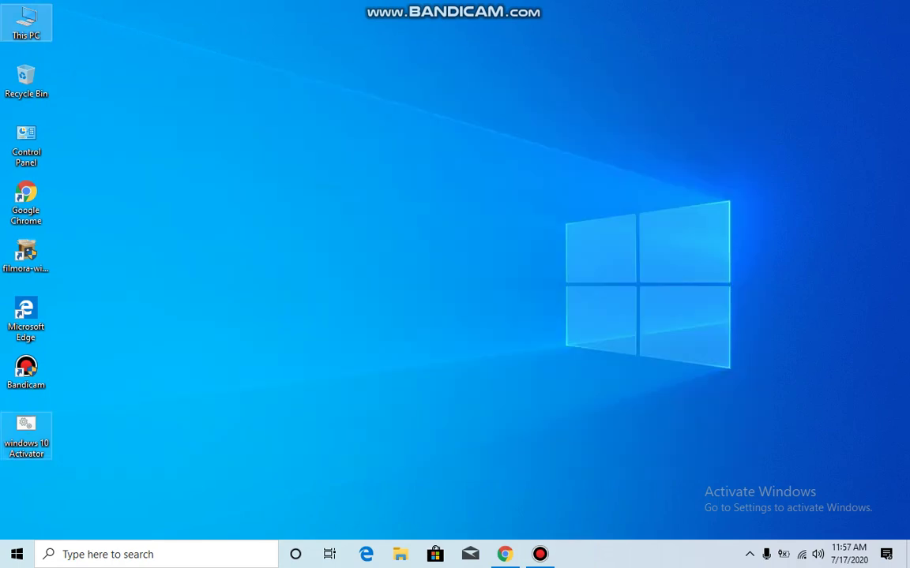
# - Run 'windows 10 Activator.cmd' as administrator, answer Y at the prompt, then close the console
pyautogui.click(26, 432)
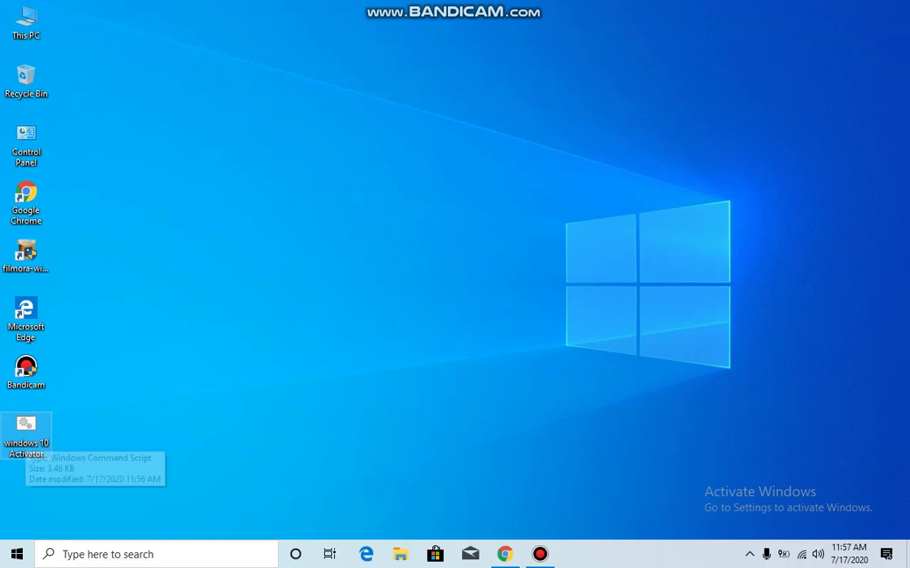
pyautogui.rightClick(29, 439)
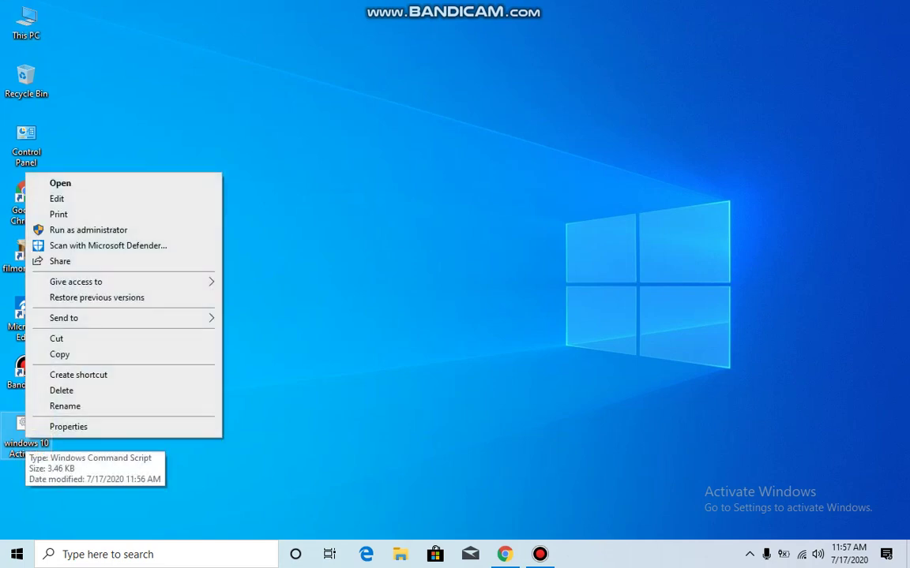
pyautogui.click(86, 229)
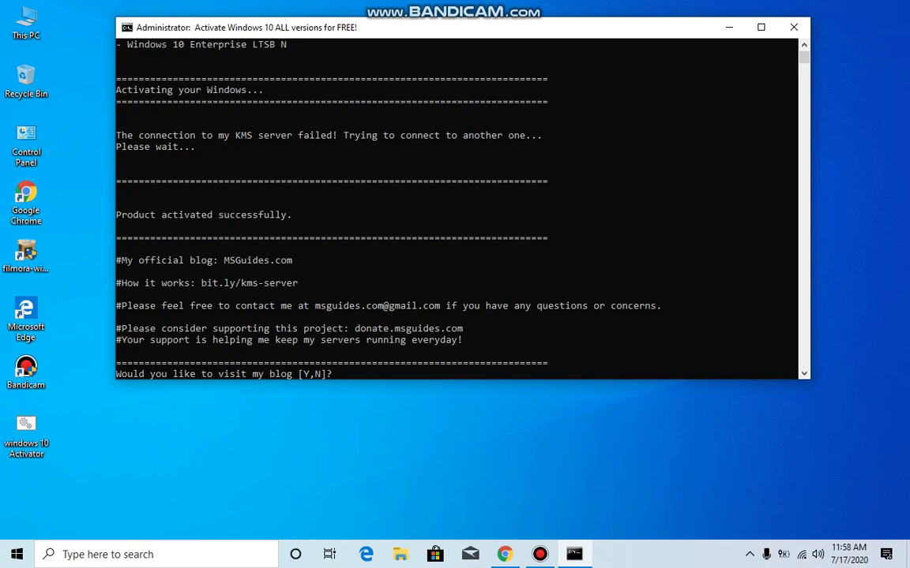
pyautogui.write('Y')
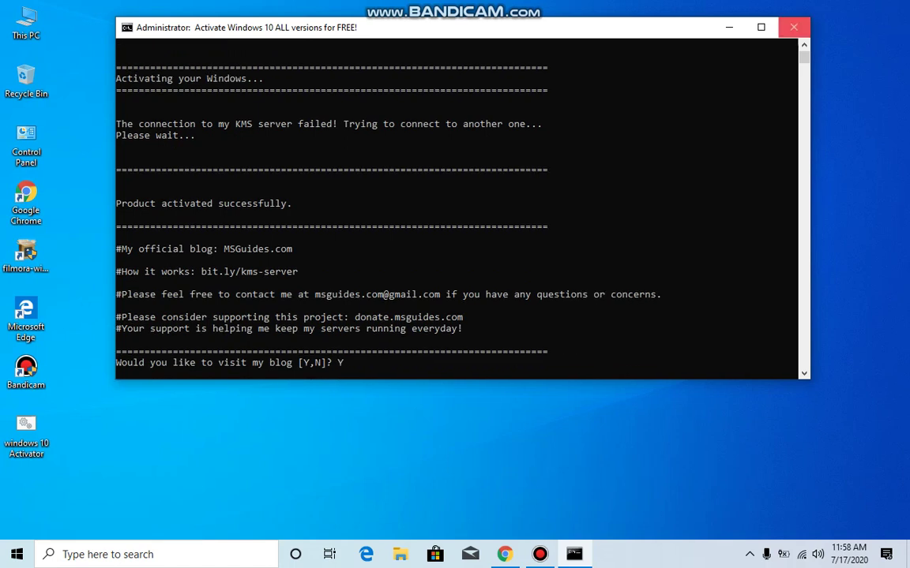
pyautogui.click(794, 27)
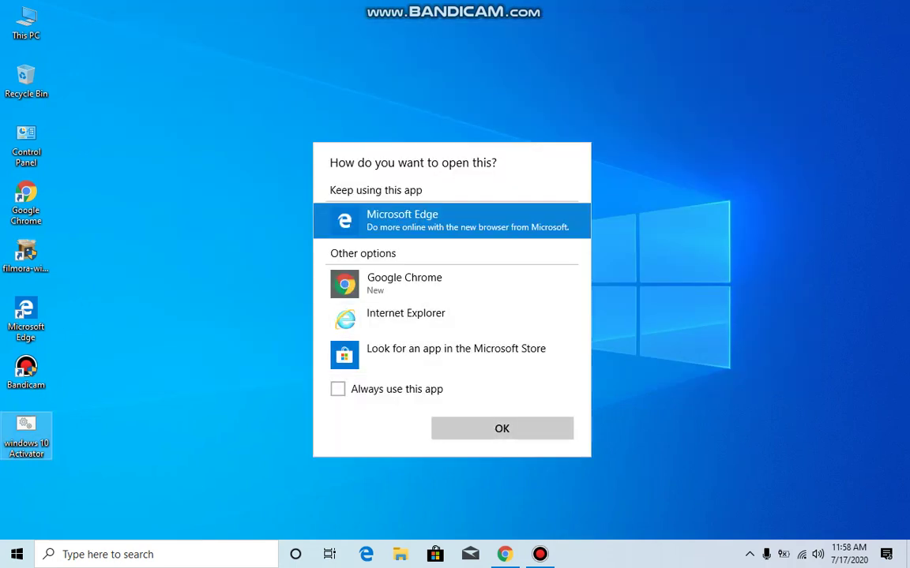
pyautogui.press('Escape')
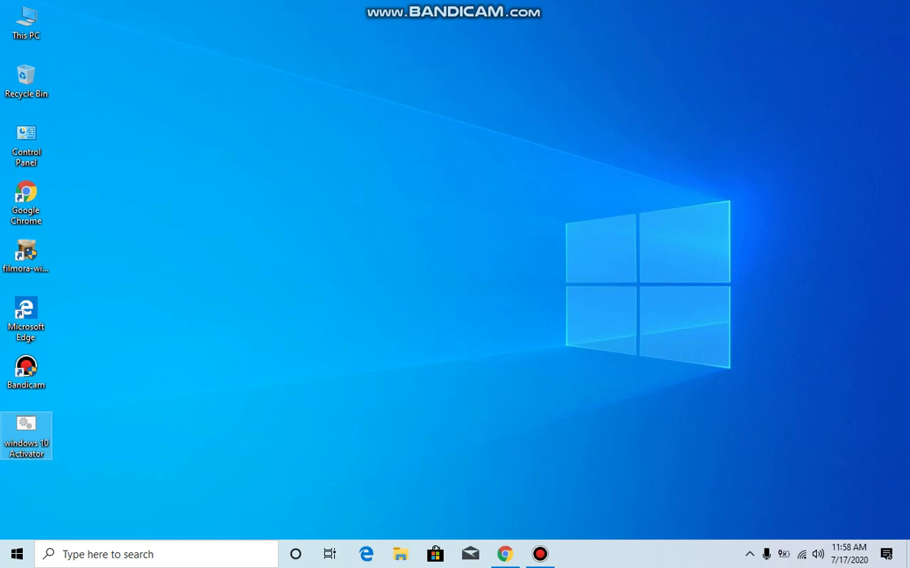
# - Check This PC Properties shows 'Windows is activated', close it, and switch to Bandicam
pyautogui.click(26, 22)
pyautogui.rightClick(24, 24)
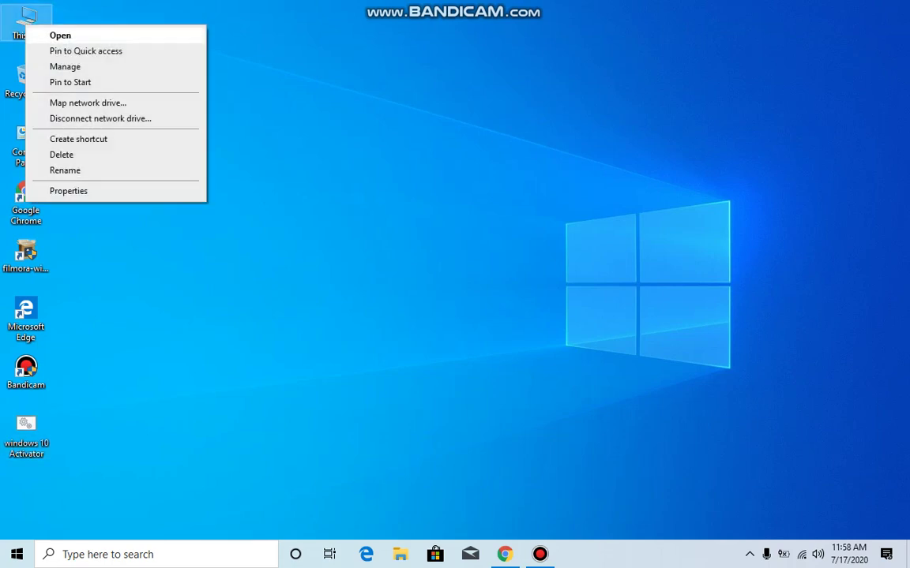
pyautogui.click(63, 188)
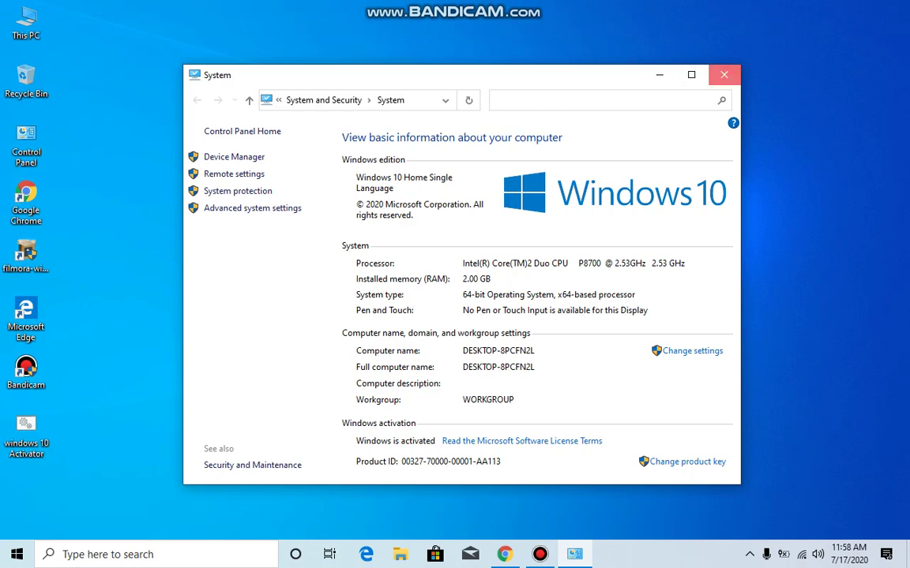
pyautogui.hotkey('alt', 'F4')
pyautogui.hotkey('alt', 'Tab')
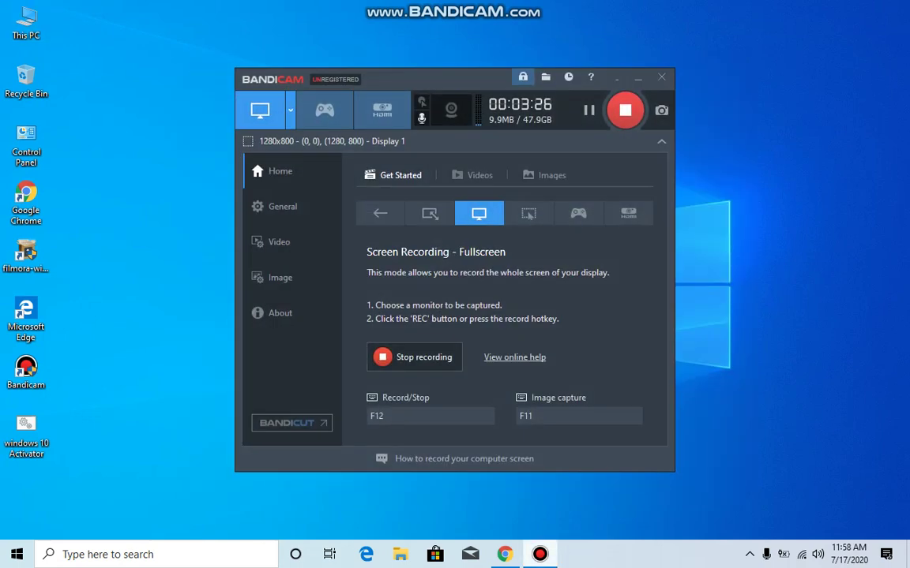